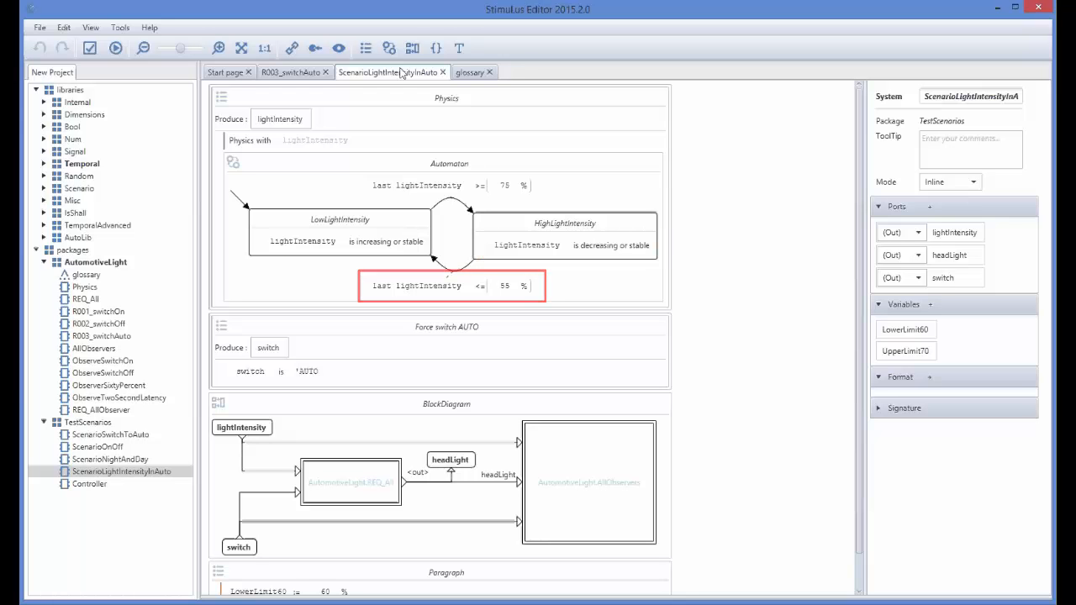
# - Open the referenced Physics definition from the ScenarioLightIntensityInAuto scenario, examine its lightIntensity constraints, and close it
pyautogui.rightClick(241, 145)
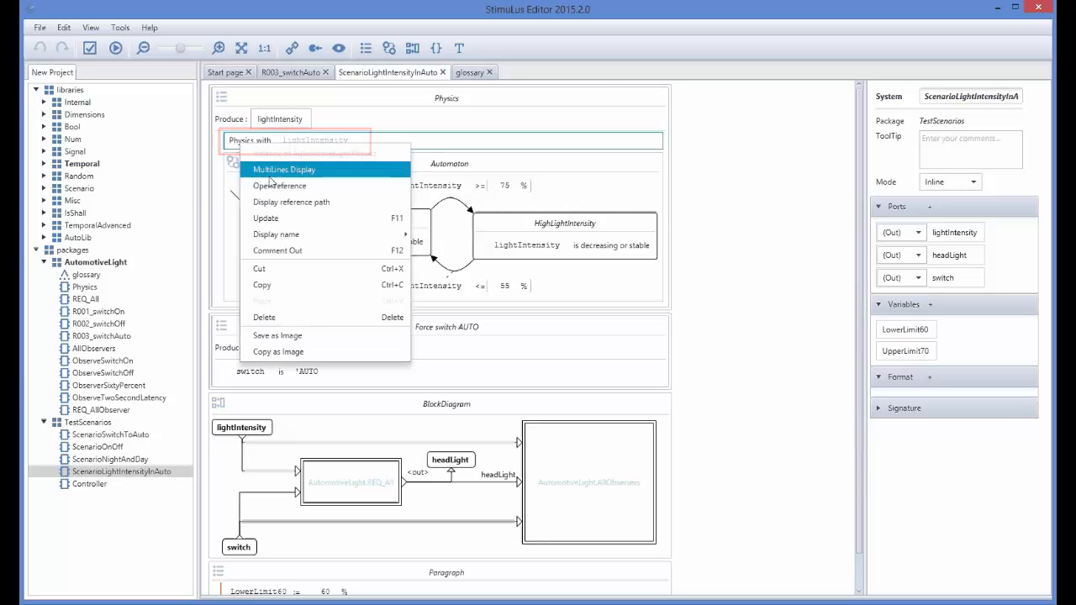
pyautogui.click(271, 187)
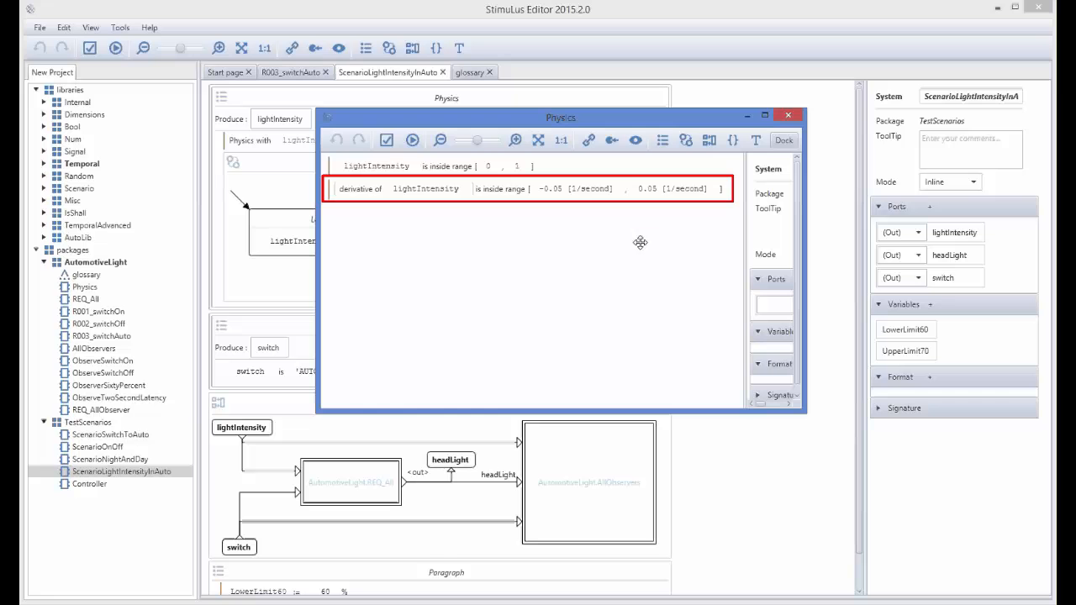
pyautogui.click(788, 116)
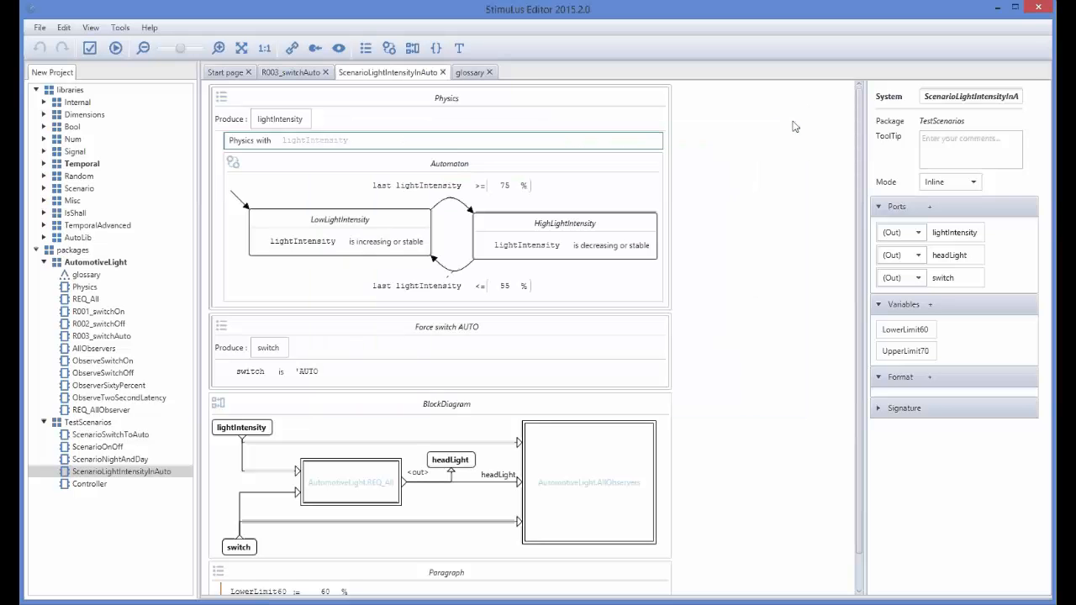
# - Start a simulation of the ScenarioLightIntensityInAuto scenario and run it in batches of 10 steps to about step 69
pyautogui.click(117, 49)
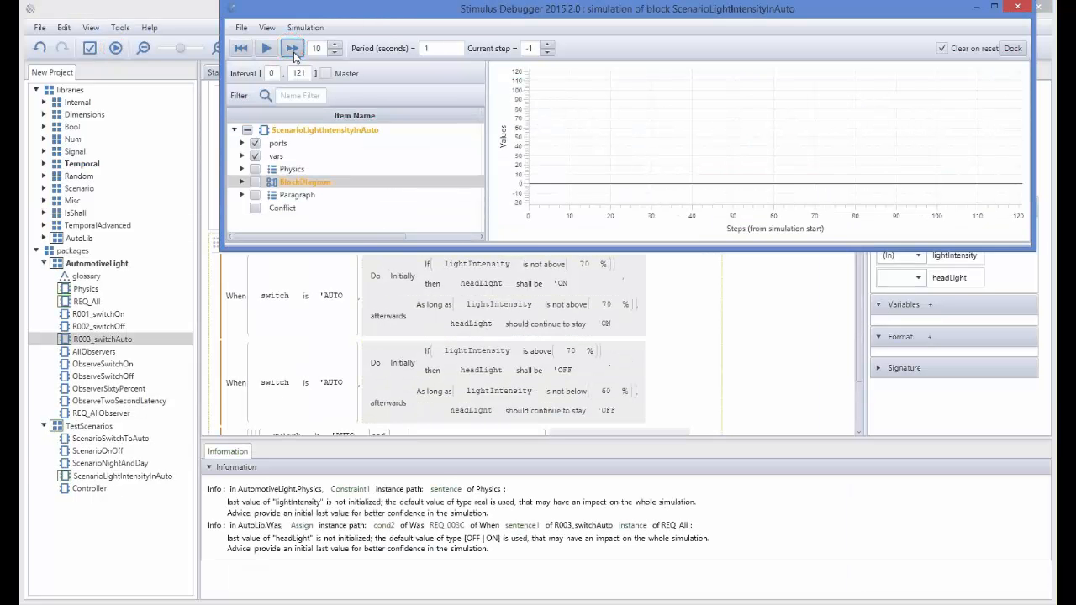
pyautogui.click(292, 49)
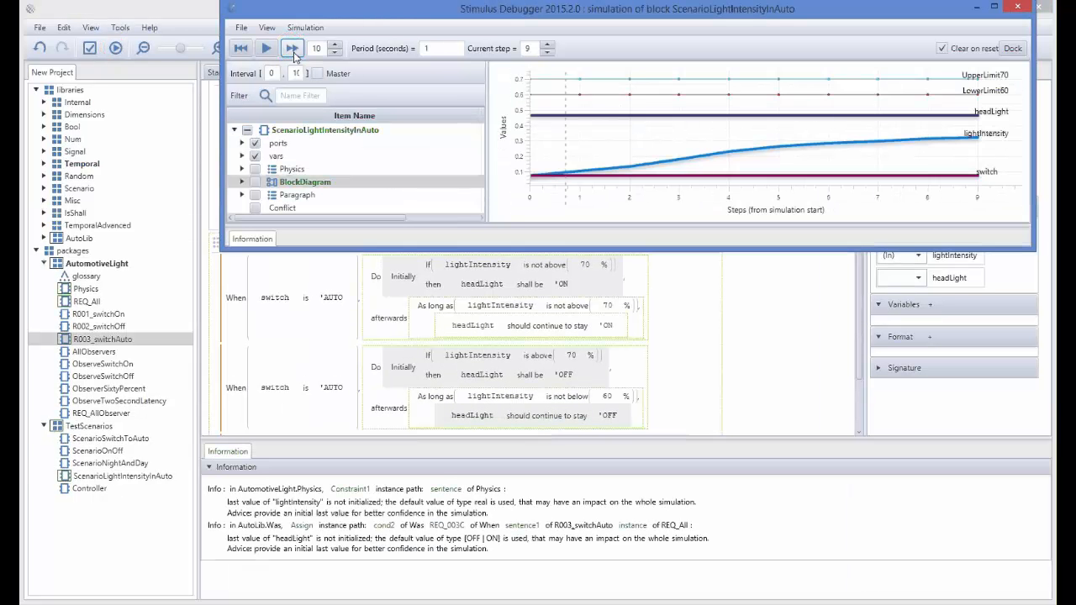
pyautogui.click(293, 50)
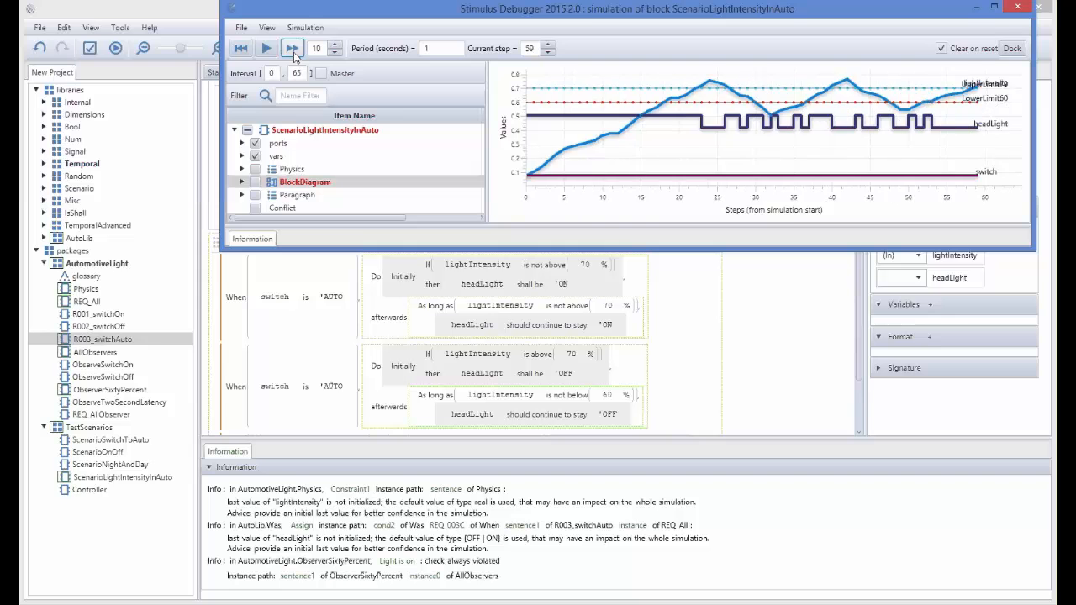
pyautogui.click(292, 50)
# - Examine the headLight curve at several points of the simulation plot, from the initial ON phase through the switching phase
pyautogui.click(552, 117)
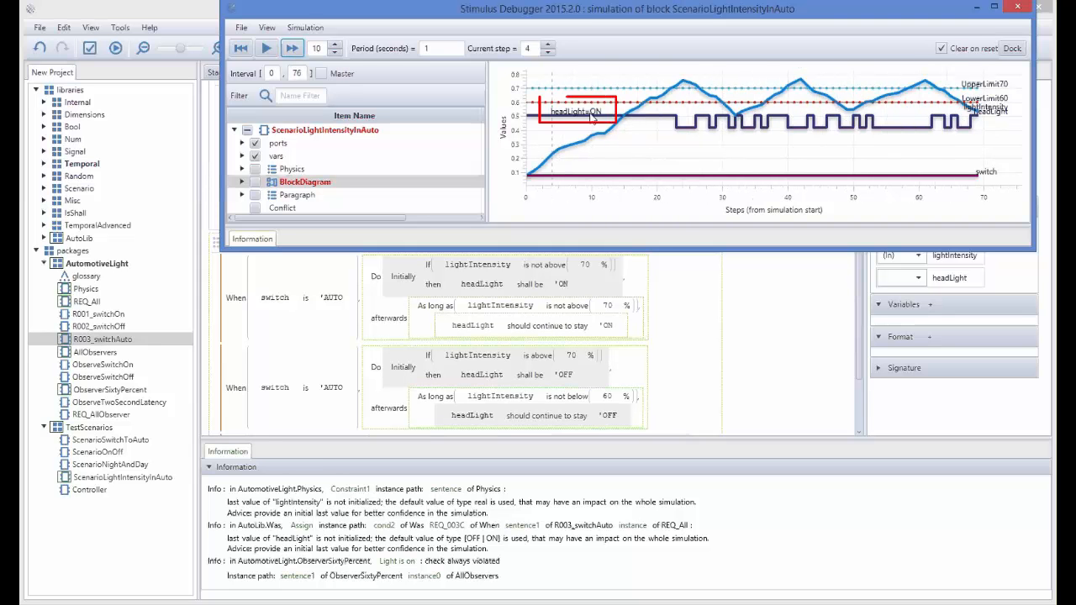
pyautogui.click(677, 124)
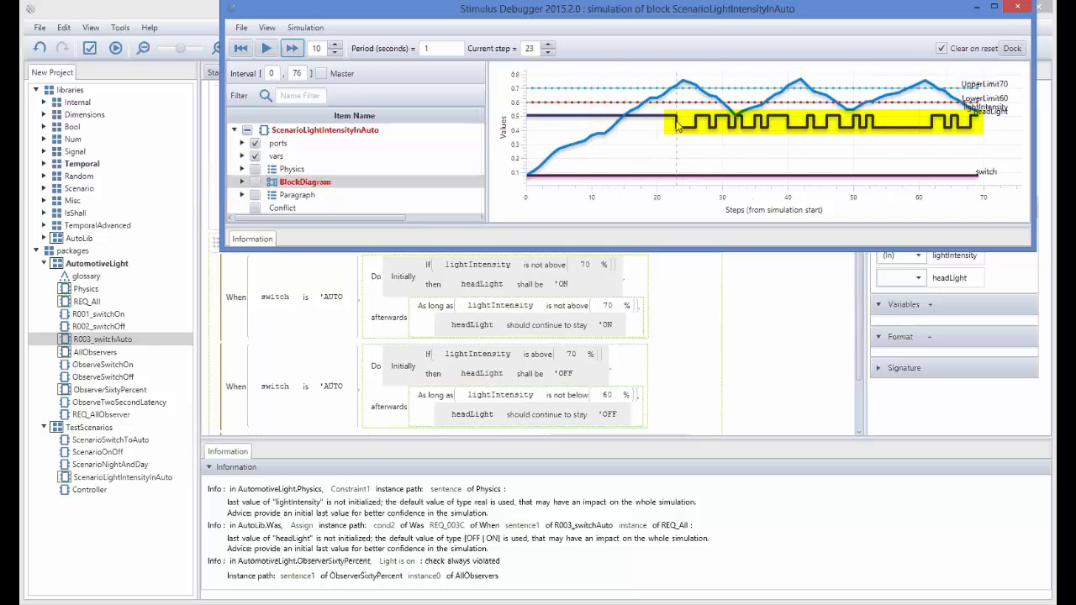
pyautogui.moveTo(676, 122); pyautogui.dragTo(706, 120)
pyautogui.click(688, 133)
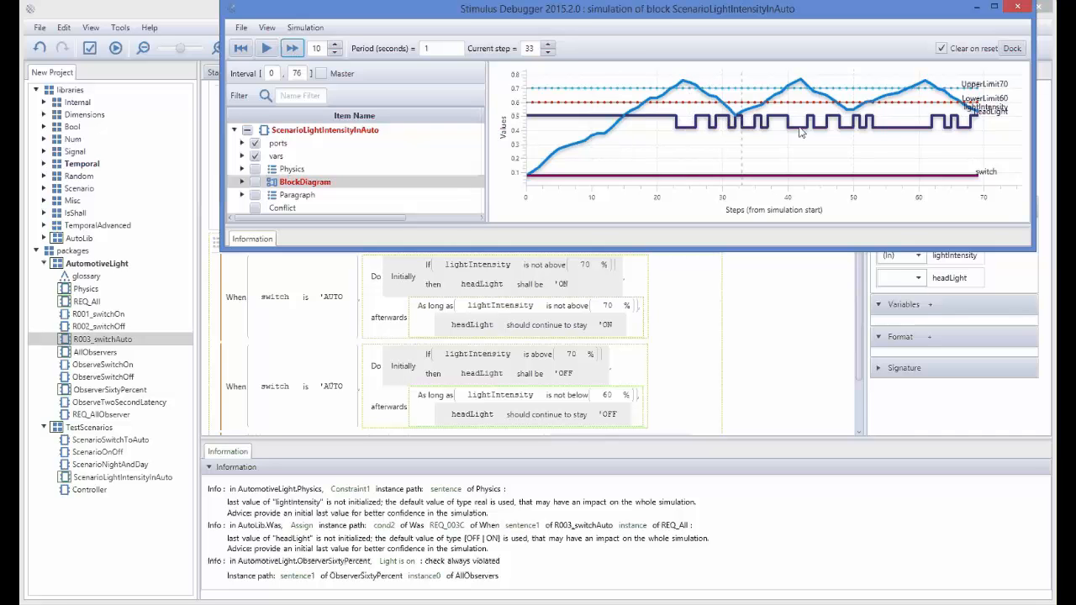
pyautogui.click(895, 130)
# - Rewind the simulation to step 0 and advance to step 10, examining which R003_switchAuto clauses are active
pyautogui.click(548, 51)
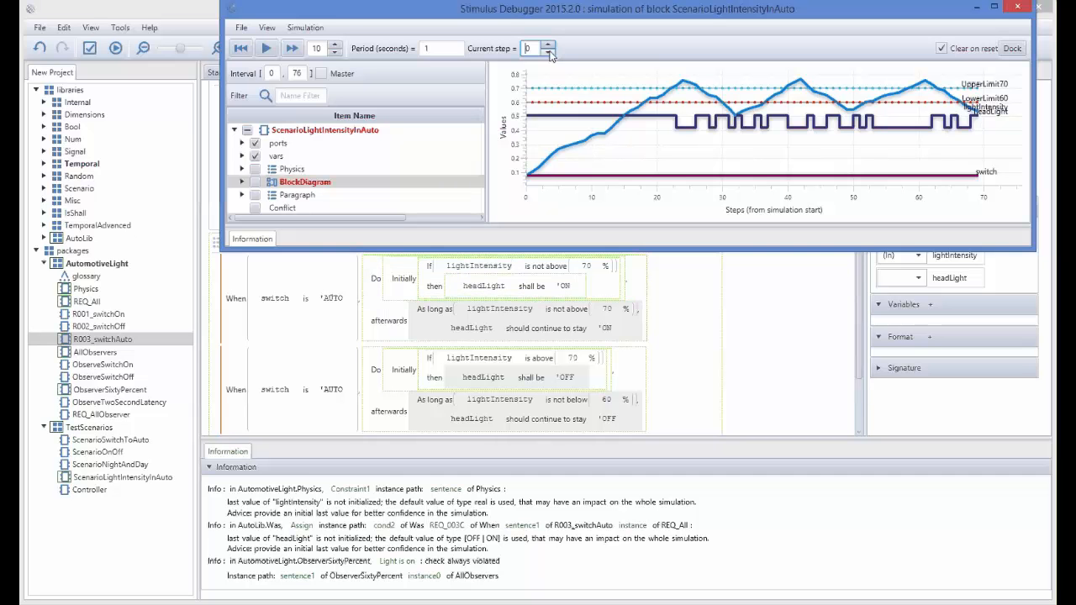
pyautogui.click(549, 47)
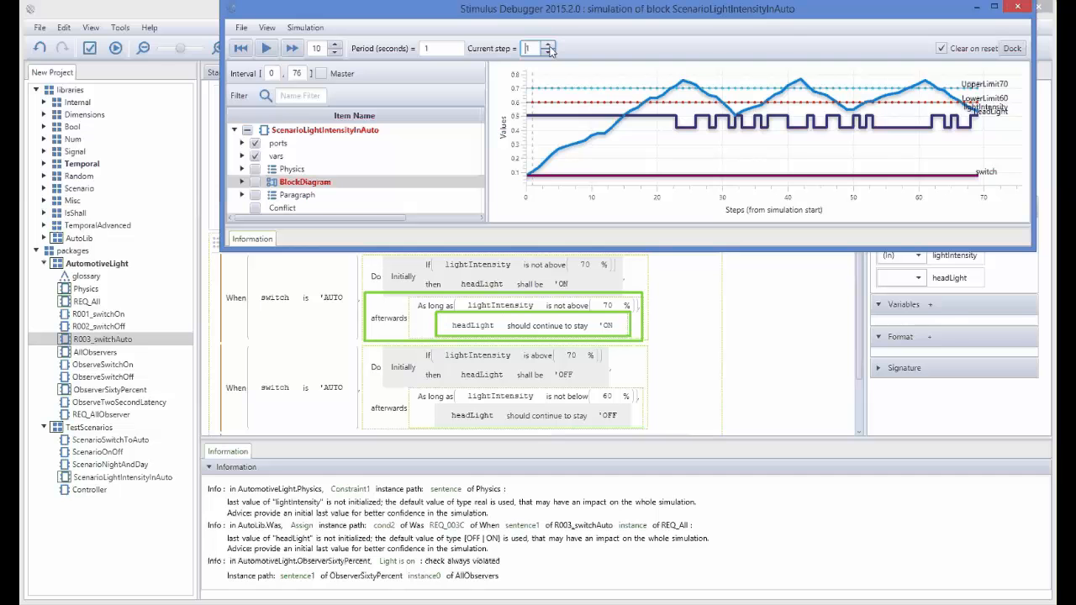
pyautogui.click(549, 47)
pyautogui.click(549, 47)
pyautogui.click(549, 47)
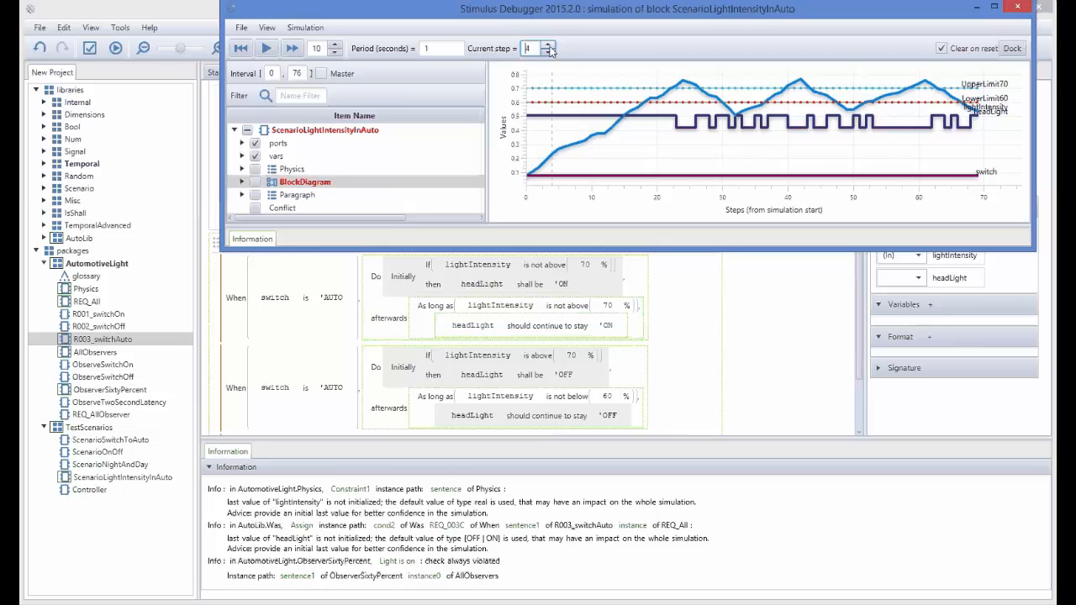
pyautogui.click(549, 47)
pyautogui.click(549, 47)
pyautogui.click(549, 45)
pyautogui.click(549, 46)
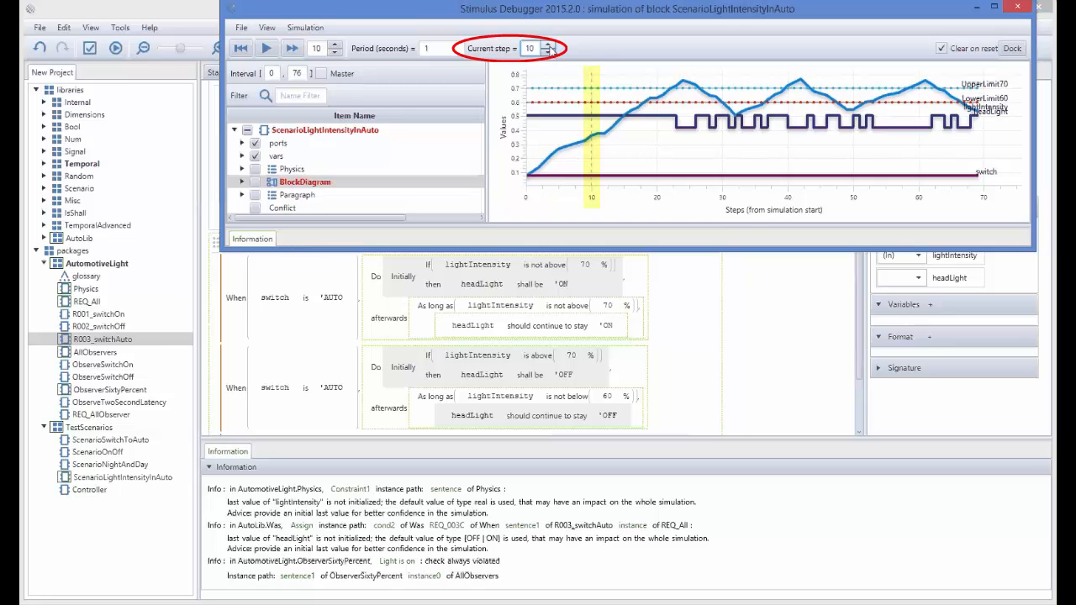
# - Advance the simulation one step at a time to step 23, examining the requirement clauses, and go back to step 3
pyautogui.click(549, 46)
pyautogui.click(549, 45)
pyautogui.click(549, 45)
pyautogui.click(549, 45)
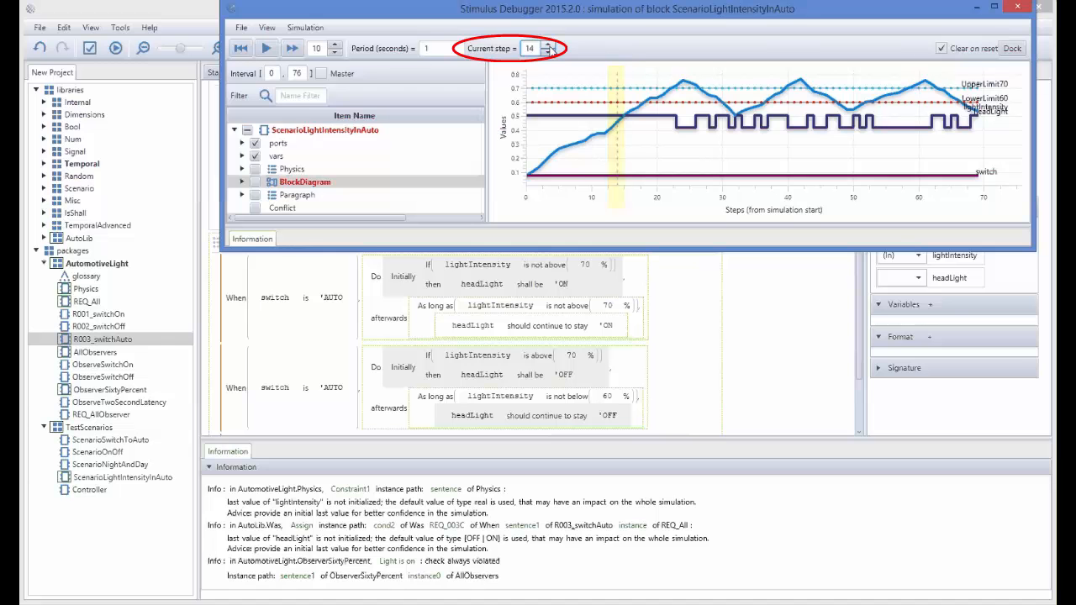
pyautogui.click(549, 45)
pyautogui.click(549, 46)
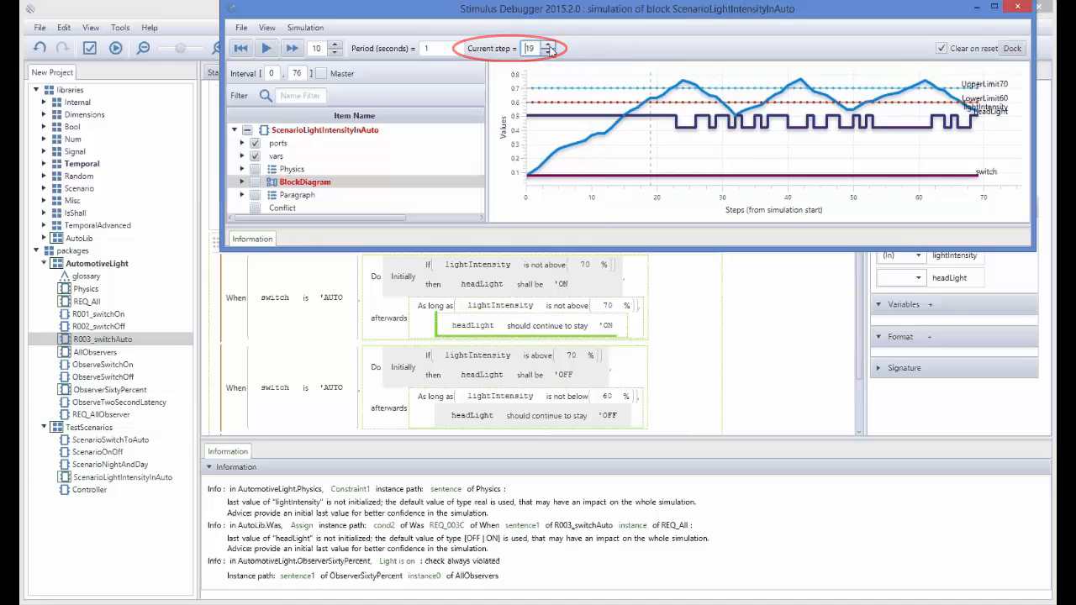
pyautogui.click(549, 46)
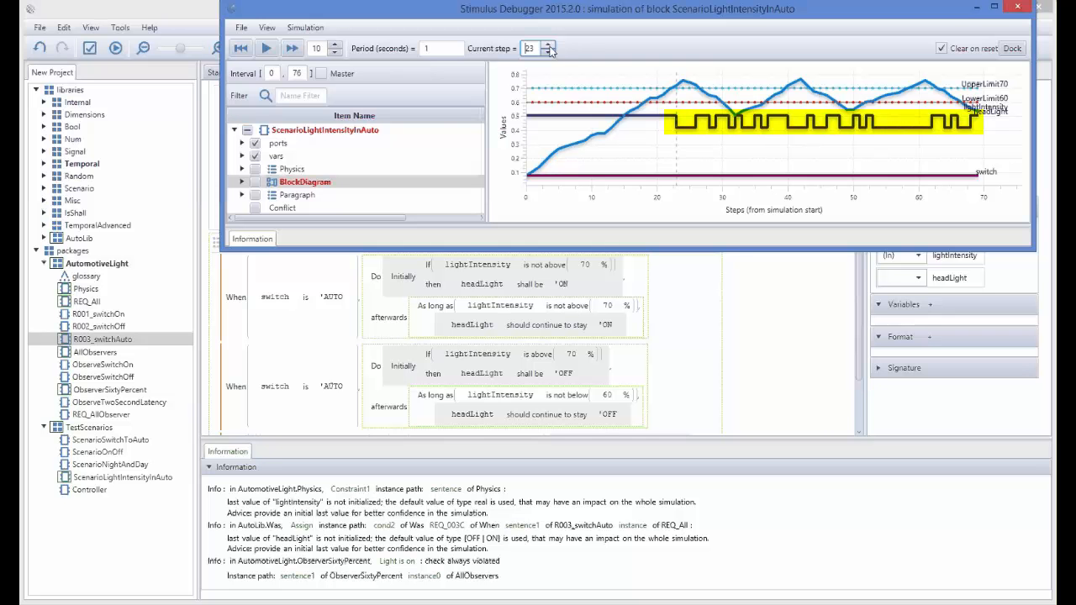
pyautogui.write('3')
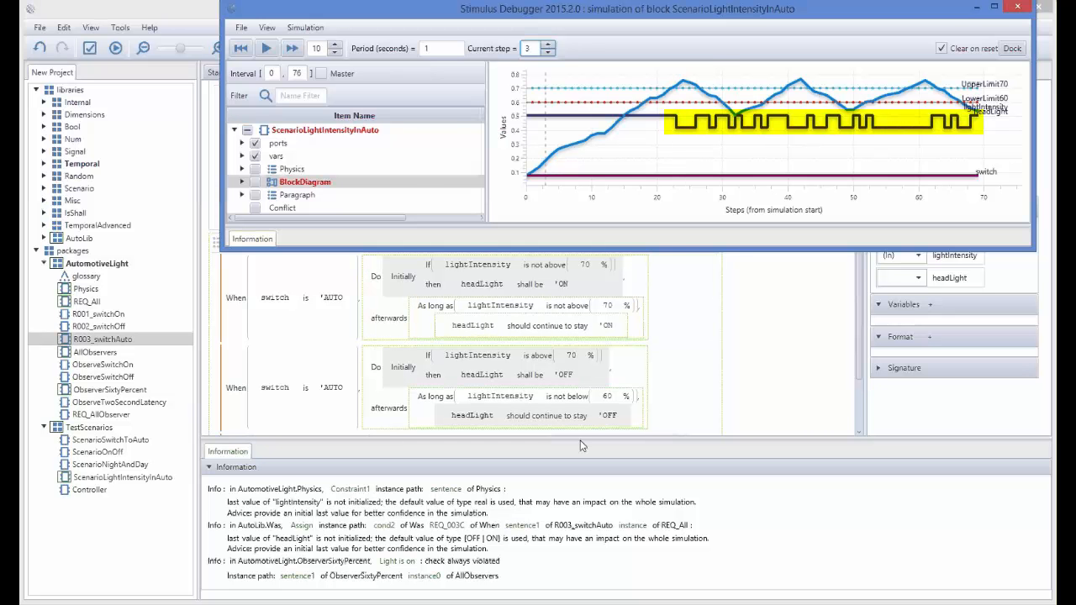
# - Enlarge the R003_switchAuto requirement view and examine the definitions of the "As long as" and "When" temporal operators
pyautogui.moveTo(580, 440); pyautogui.dragTo(574, 493)
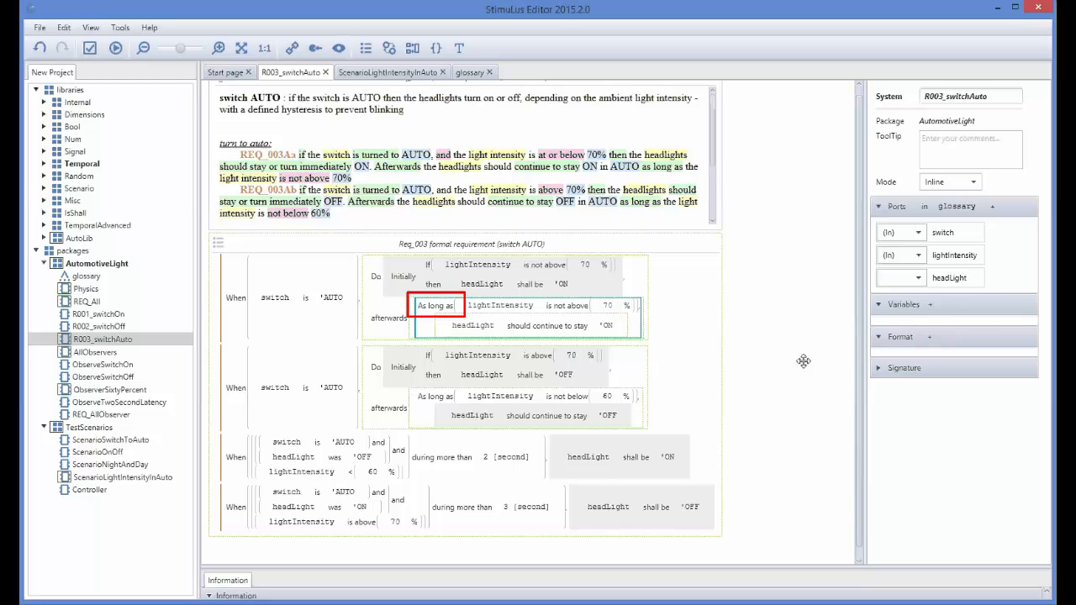
pyautogui.rightClick(438, 311)
pyautogui.click(461, 357)
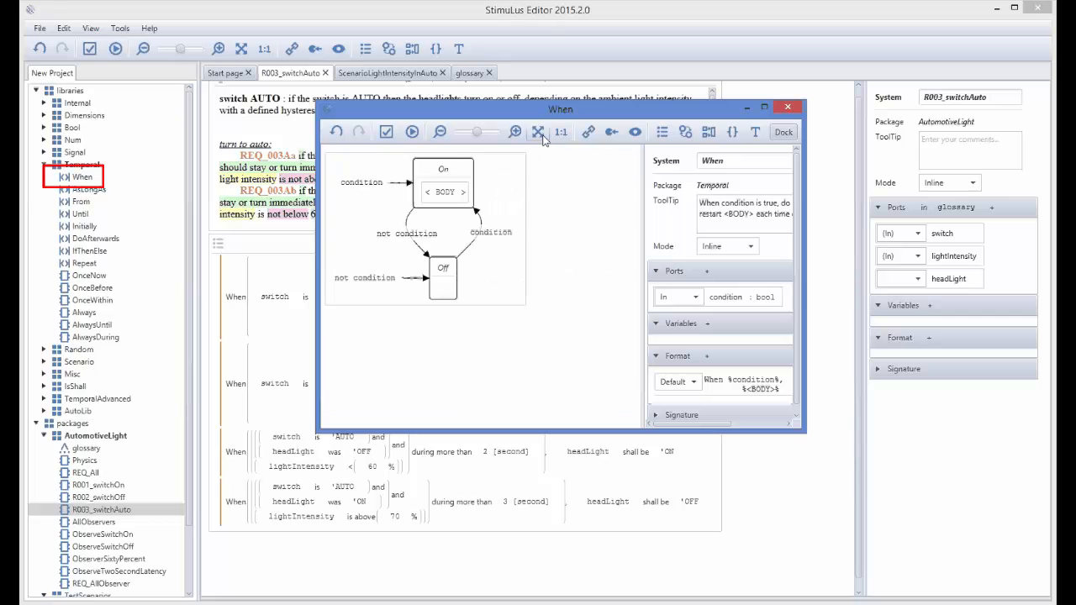
pyautogui.click(538, 132)
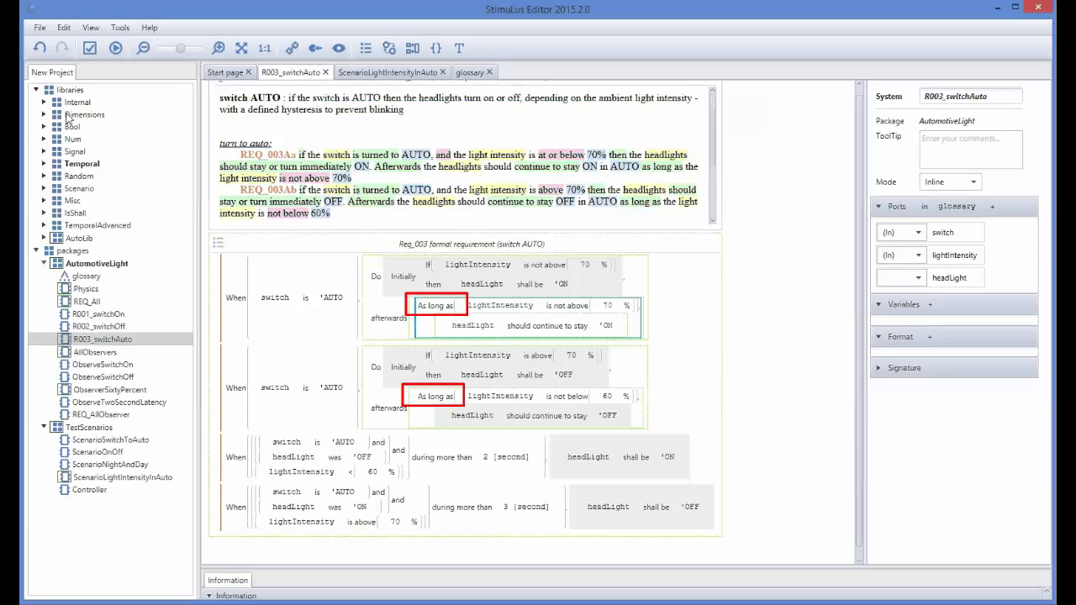
# - Replace the "As long as" operator with the Temporal library's When operator in both "afterwards" clauses of the AUTO requirement
pyautogui.click(43, 165)
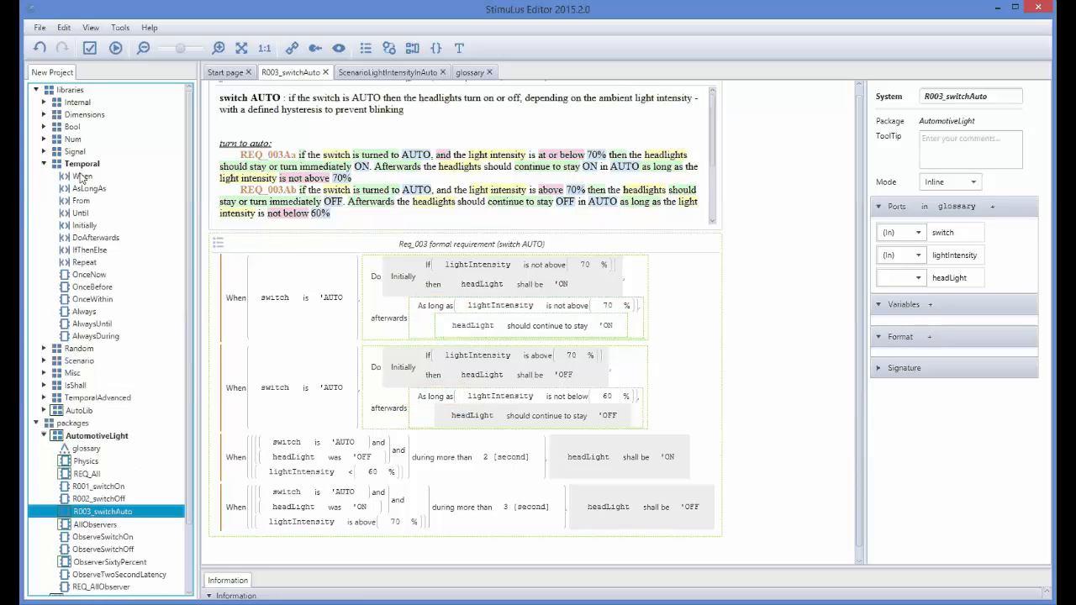
pyautogui.moveTo(80, 176); pyautogui.dragTo(434, 406)
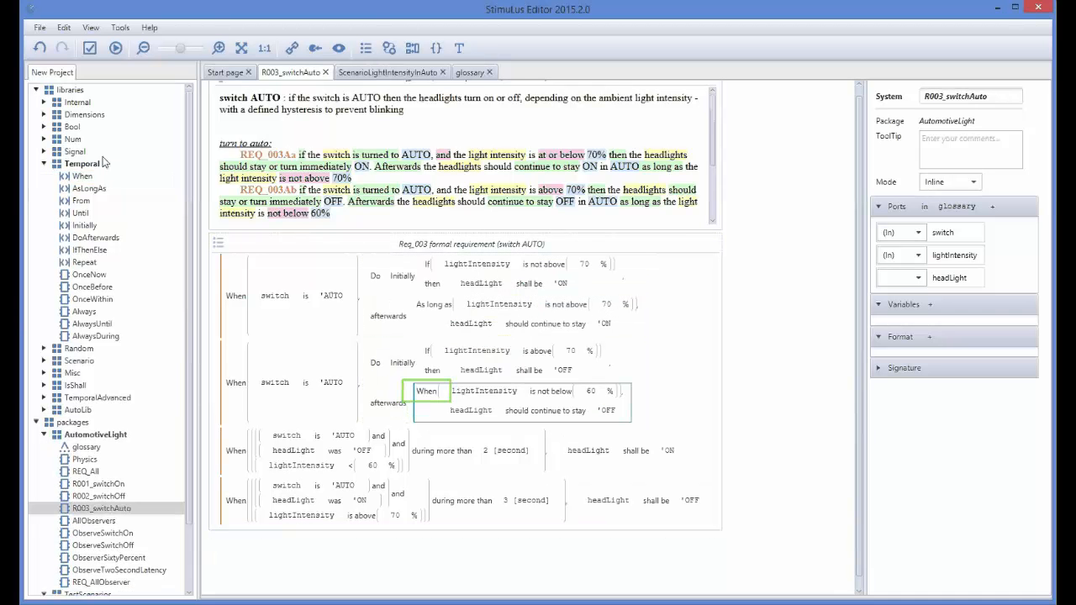
pyautogui.moveTo(81, 176)
pyautogui.mouseDown()
pyautogui.moveTo(220, 321)
pyautogui.moveTo(346, 406)
pyautogui.moveTo(438, 313)
pyautogui.mouseUp()
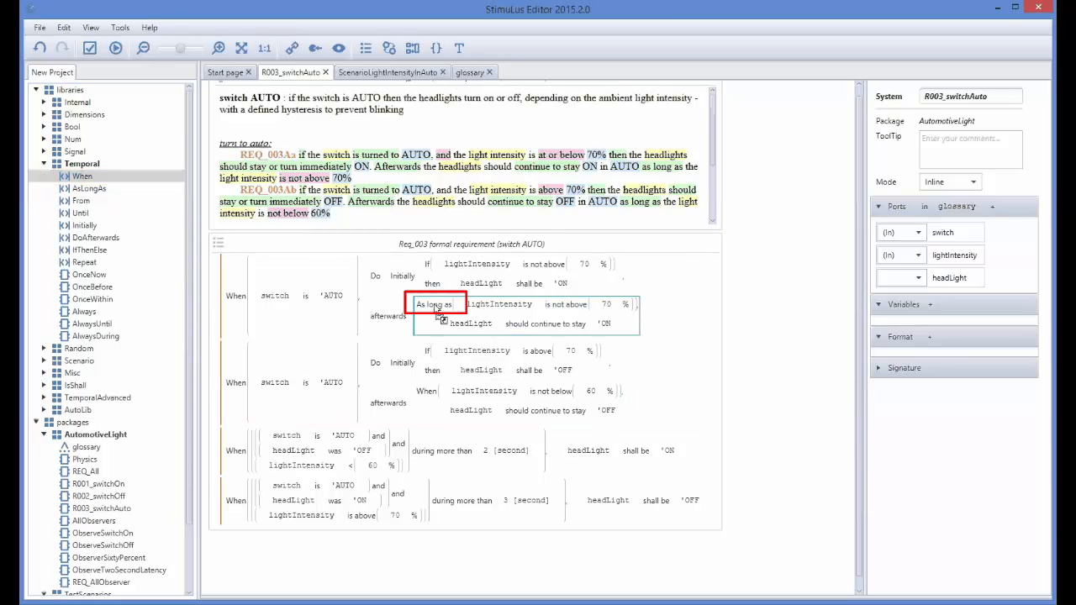
pyautogui.moveTo(438, 314); pyautogui.dragTo(438, 314)
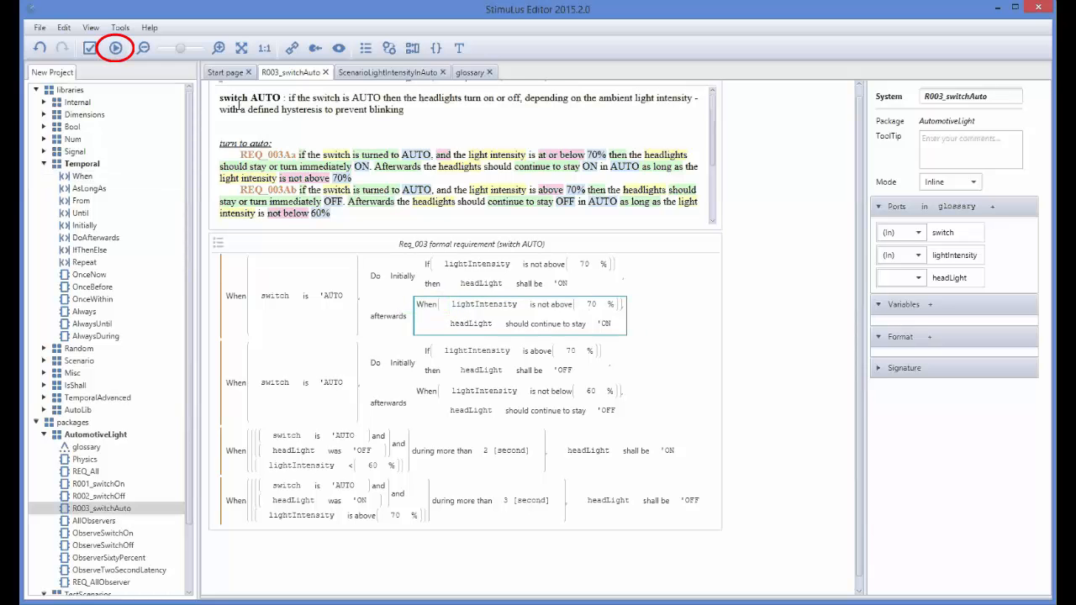
# - Restart the ScenarioLightIntensityInAuto simulation with the modified requirement and run it in batches of 10 steps to step 89
pyautogui.click(115, 48)
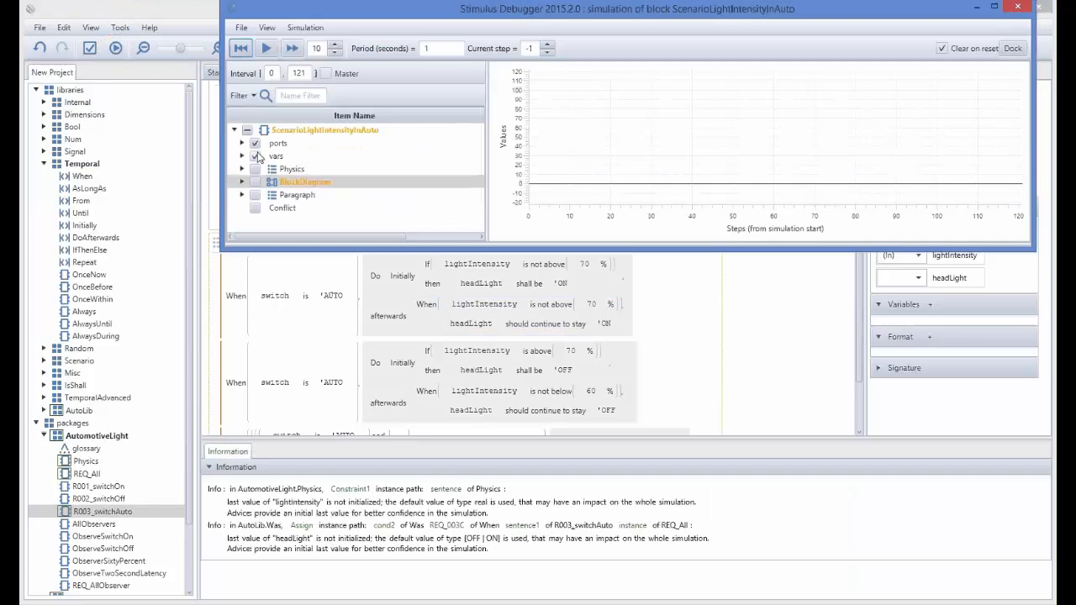
pyautogui.click(292, 48)
pyautogui.click(291, 47)
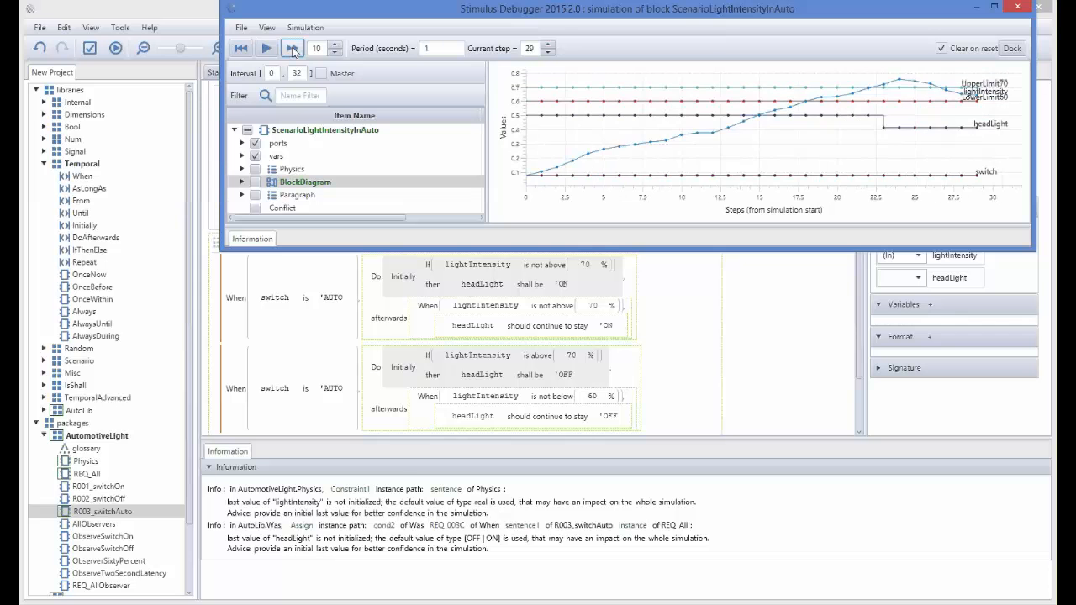
pyautogui.click(292, 48)
pyautogui.click(292, 48)
pyautogui.click(291, 48)
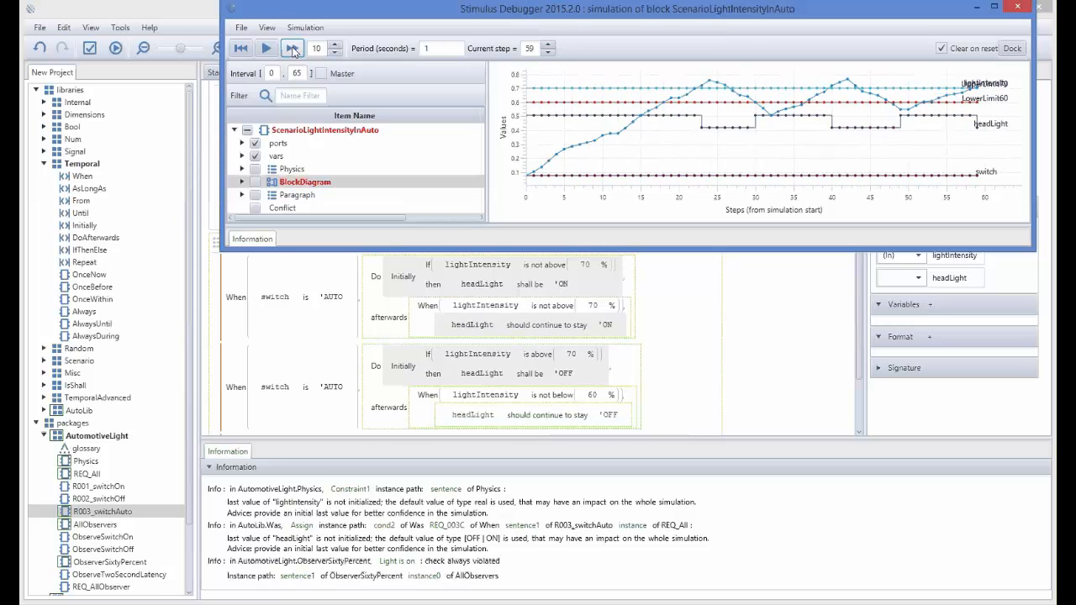
pyautogui.click(291, 48)
pyautogui.click(292, 48)
pyautogui.click(292, 48)
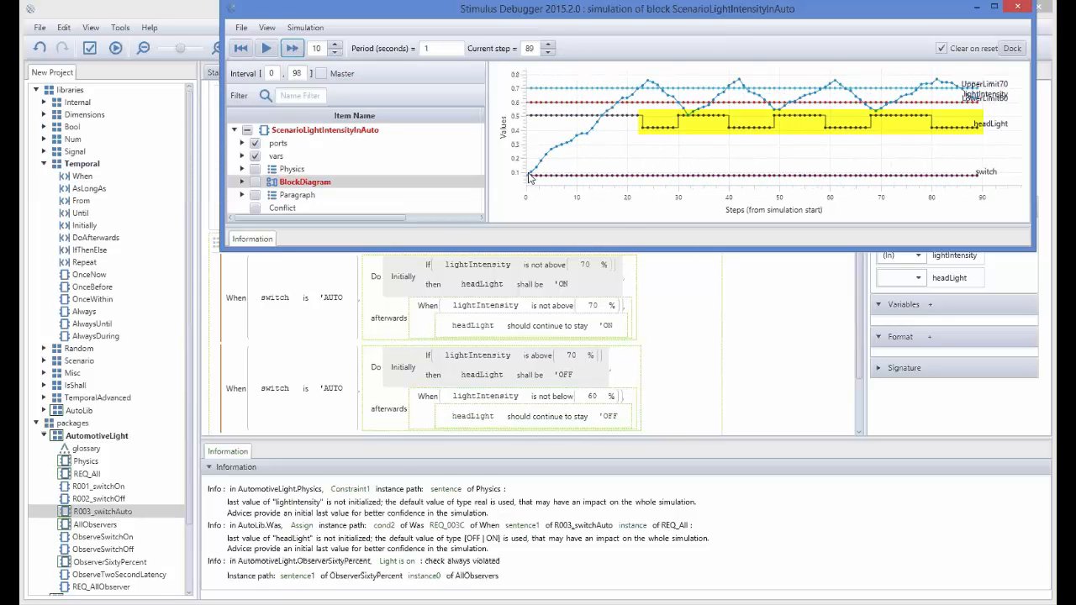
# - Rewind the new simulation to step 0 and advance to step 13, examining the initial and "afterwards" clauses
pyautogui.click(548, 52)
pyautogui.click(548, 52)
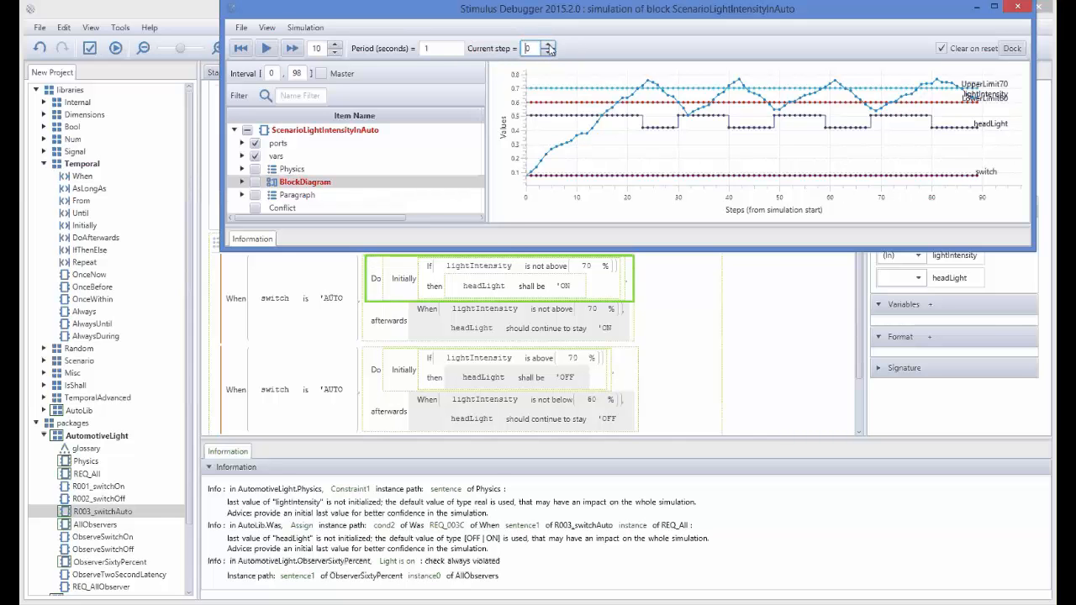
pyautogui.click(548, 45)
pyautogui.click(548, 45)
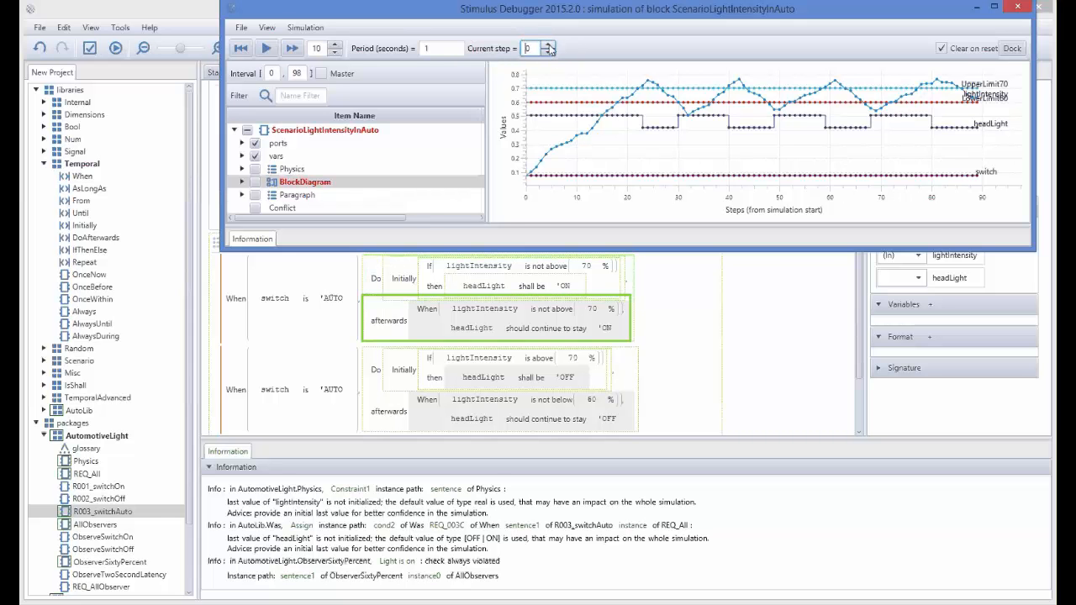
pyautogui.click(548, 45)
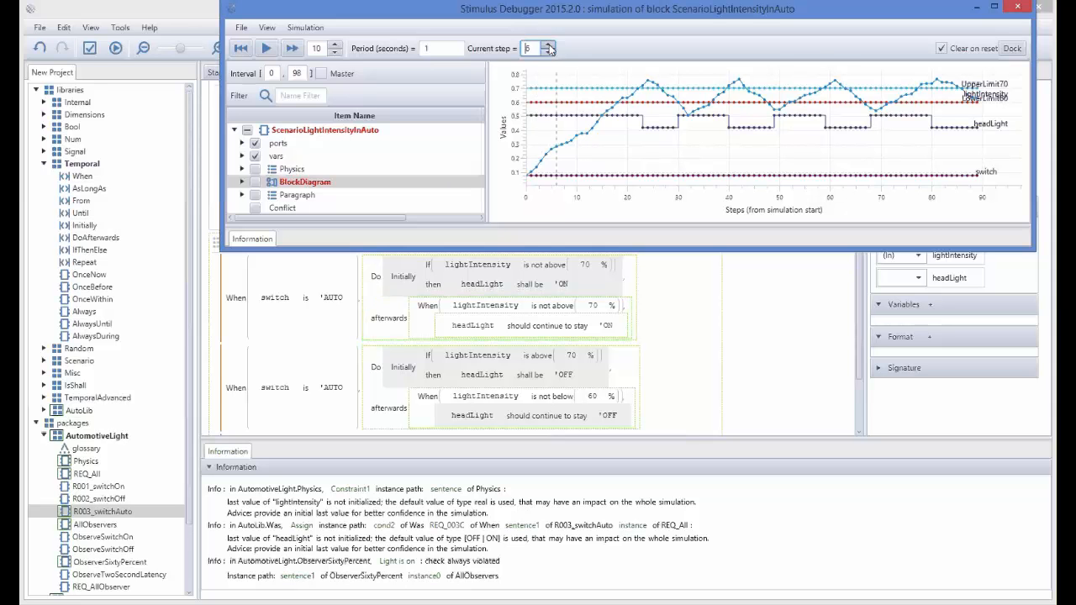
pyautogui.click(548, 45)
pyautogui.click(548, 46)
pyautogui.click(548, 45)
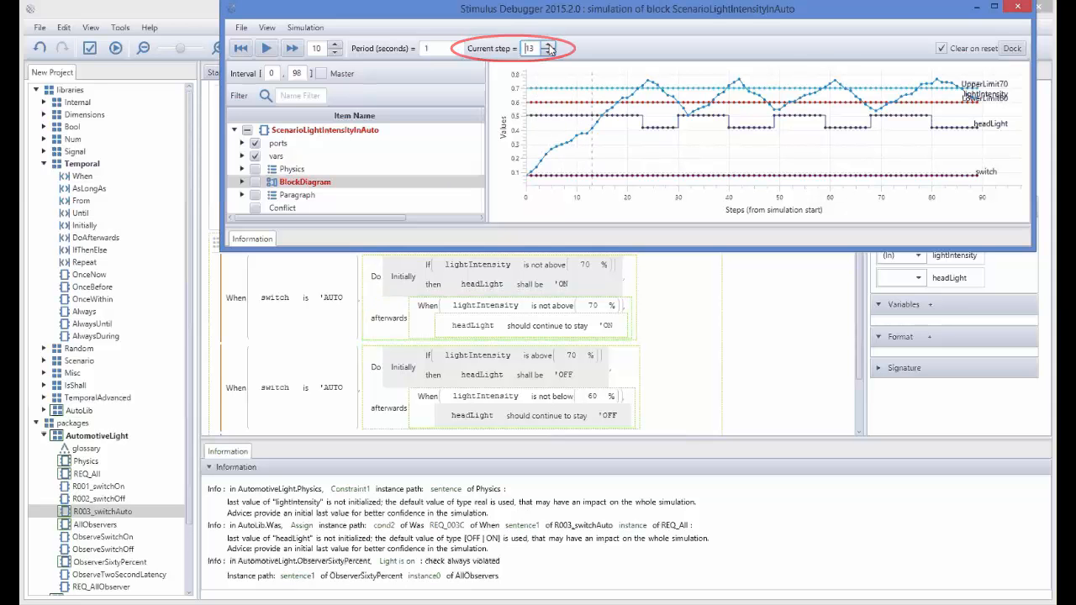
# - Advance the simulation to step 27, examining the "When" clauses as lightIntensity crosses the 70 % limit
pyautogui.click(549, 45)
pyautogui.click(548, 45)
pyautogui.click(548, 45)
pyautogui.click(548, 46)
pyautogui.click(548, 46)
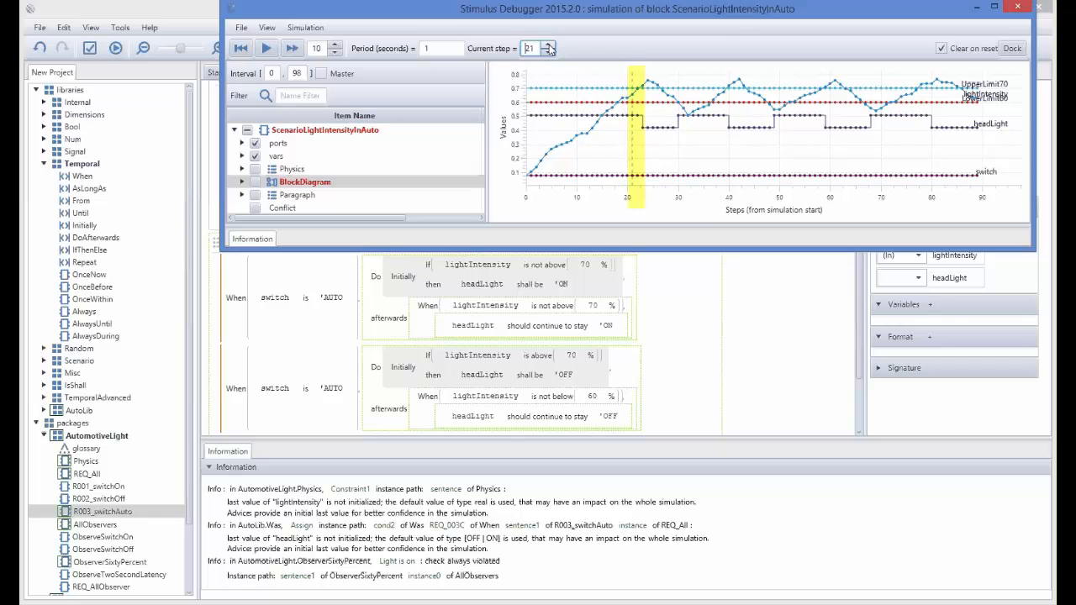
pyautogui.click(548, 46)
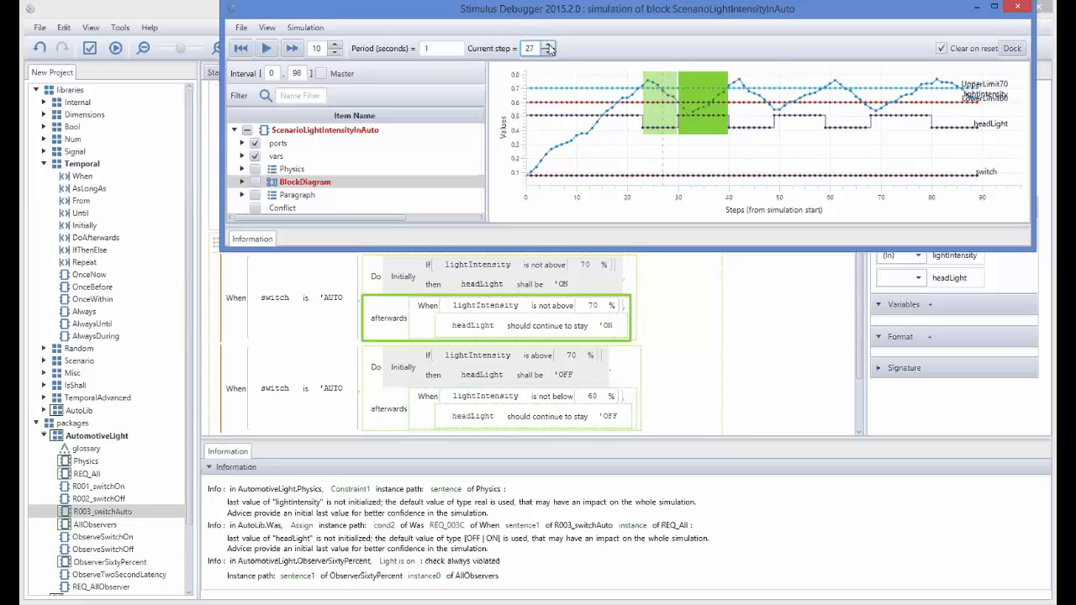
# - Examine the headLight curve and the two "When" clauses from step 23 through step 40 of the simulation
pyautogui.click(548, 46)
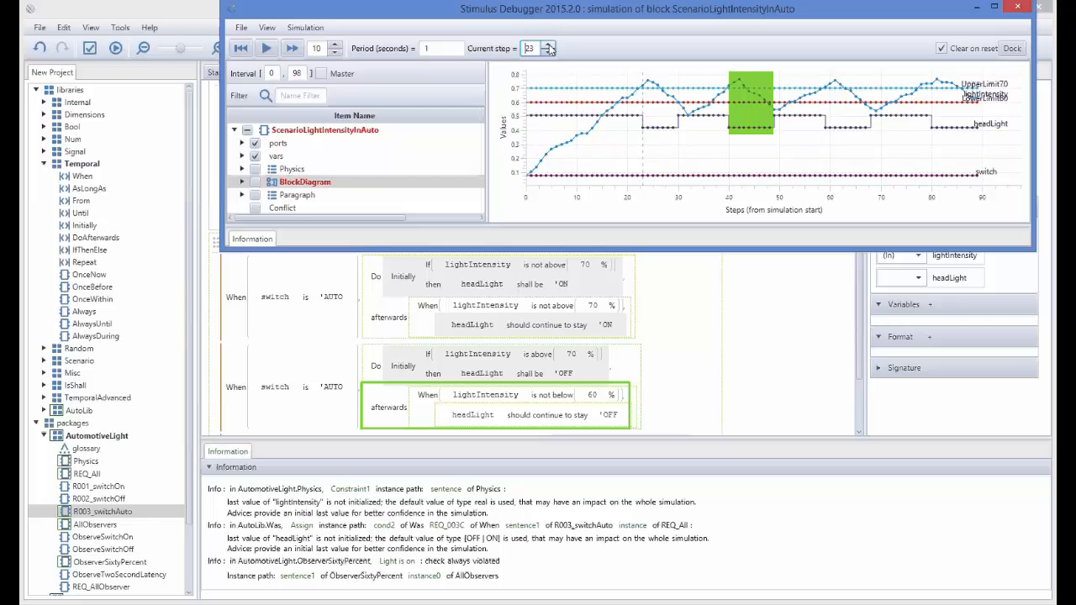
pyautogui.click(548, 46)
pyautogui.click(548, 45)
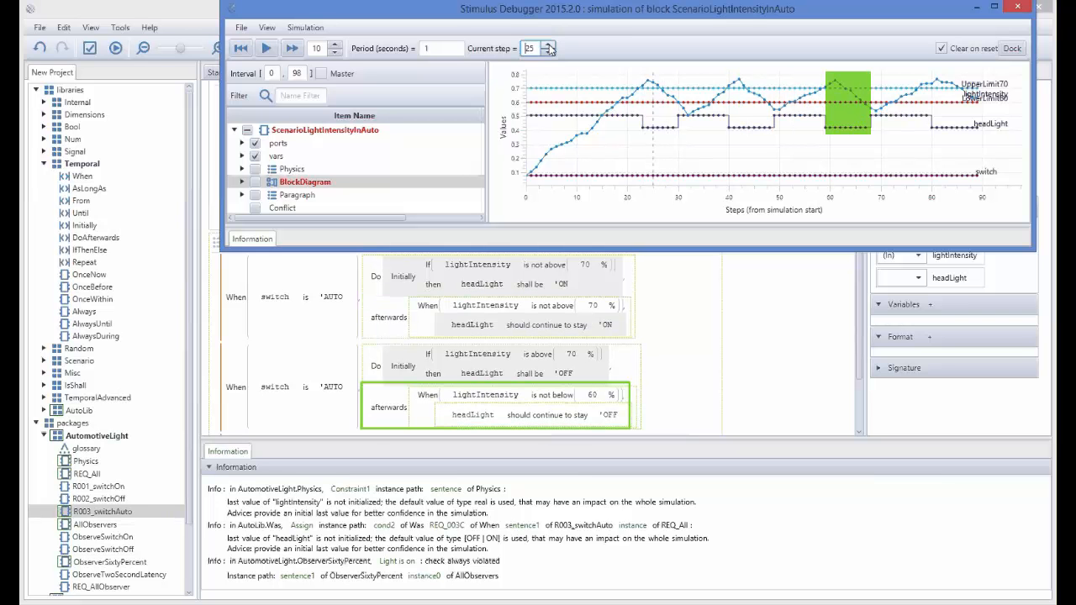
pyautogui.click(548, 46)
pyautogui.click(548, 46)
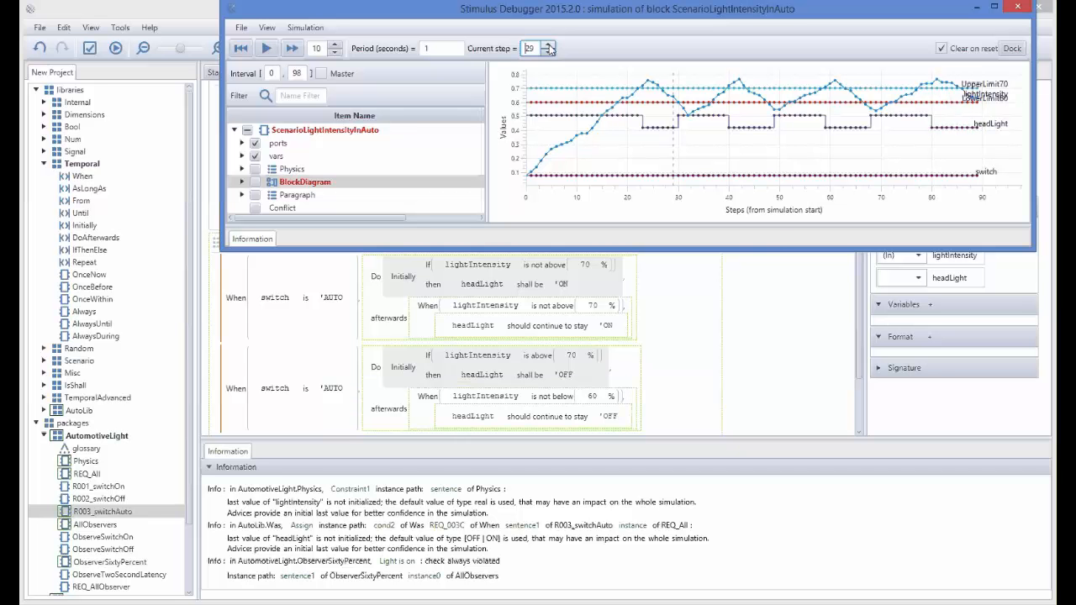
pyautogui.click(548, 46)
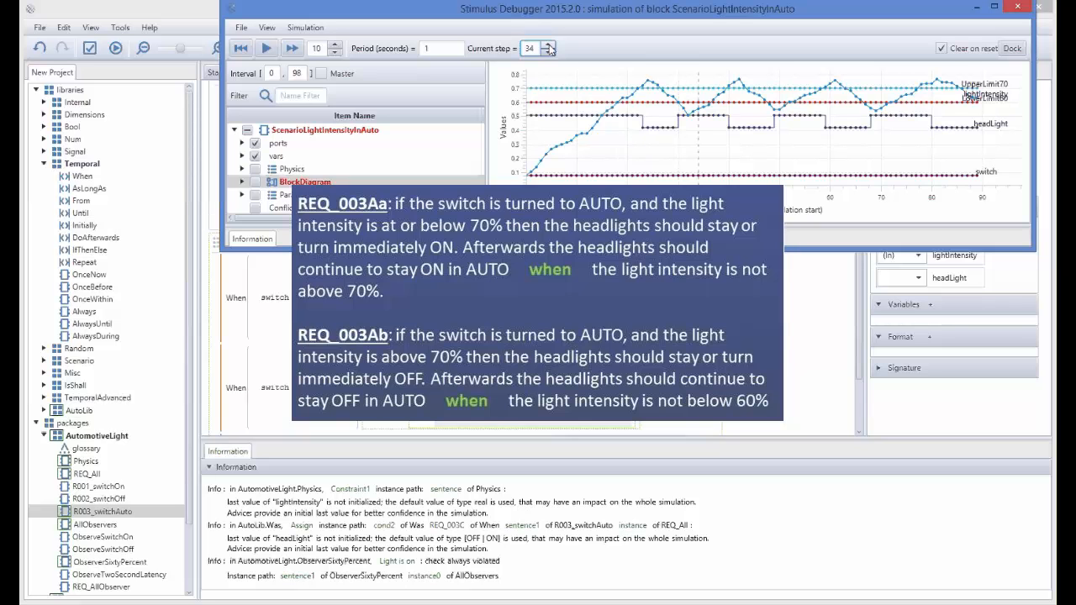
pyautogui.doubleClick(549, 47)
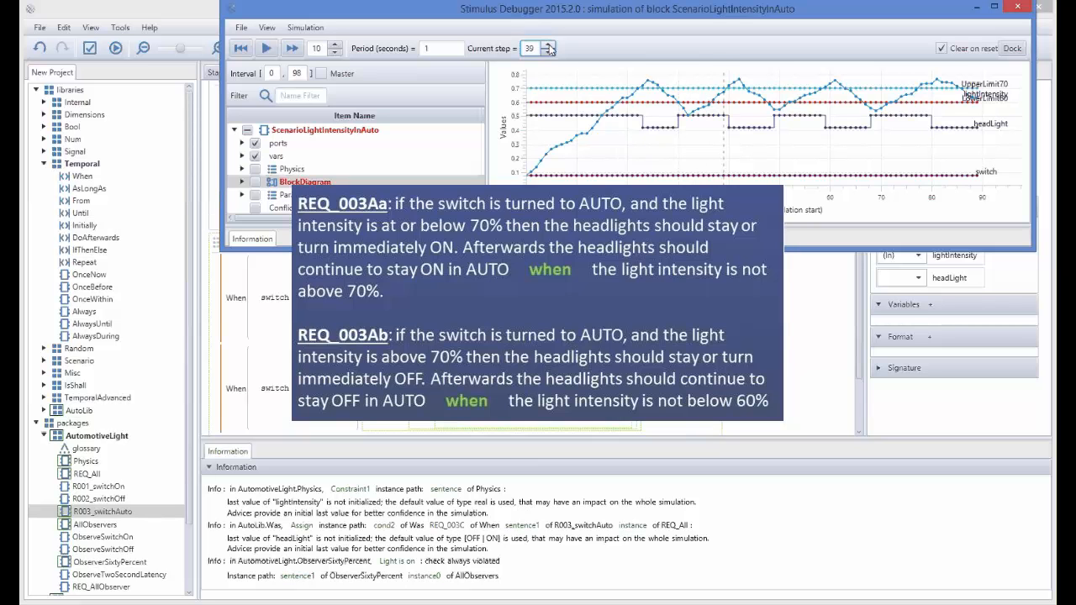
pyautogui.click(548, 46)
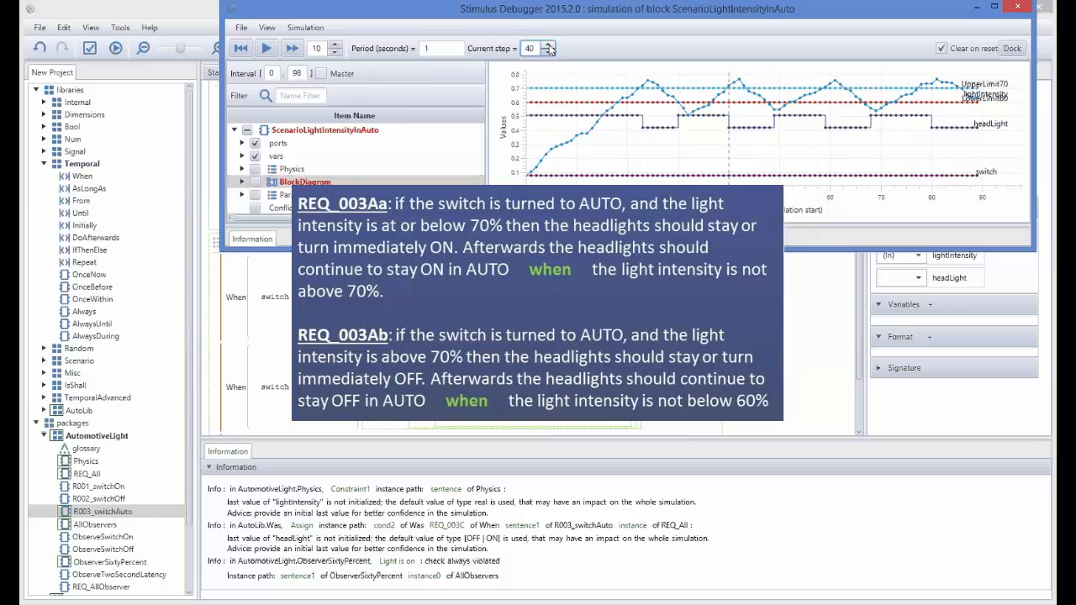